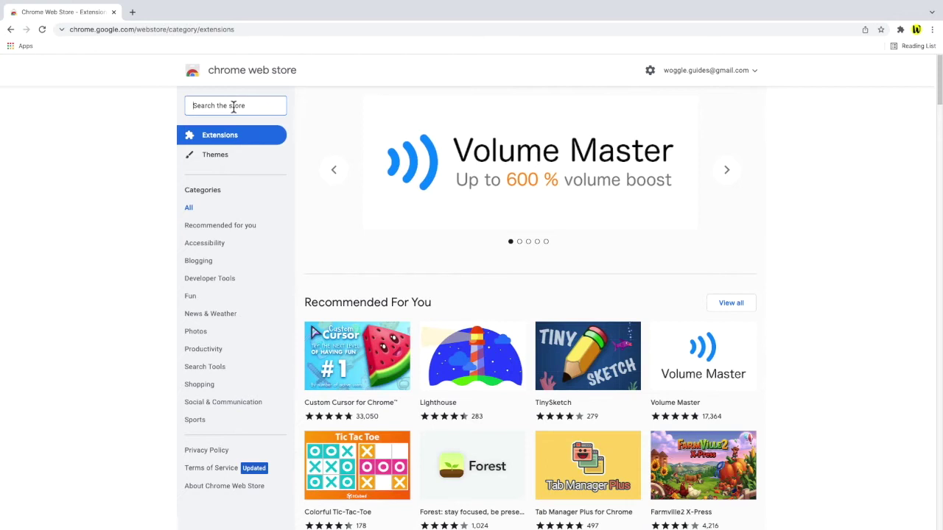
- Search the store for 'unsubscribe' and open the HelpNinja 'Unsubscribe Gmail emails in bulk' page
left_click(232, 105)
type("un")
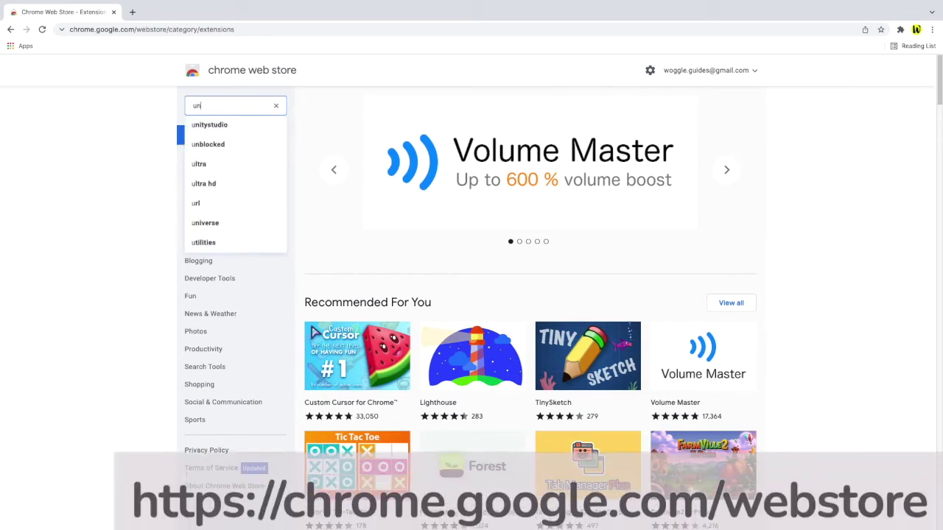
type("sub")
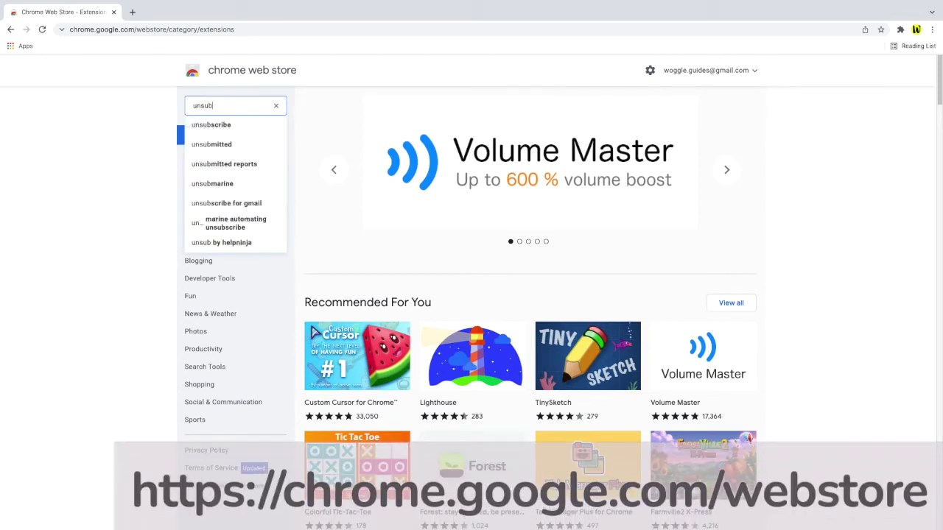
left_click(210, 125)
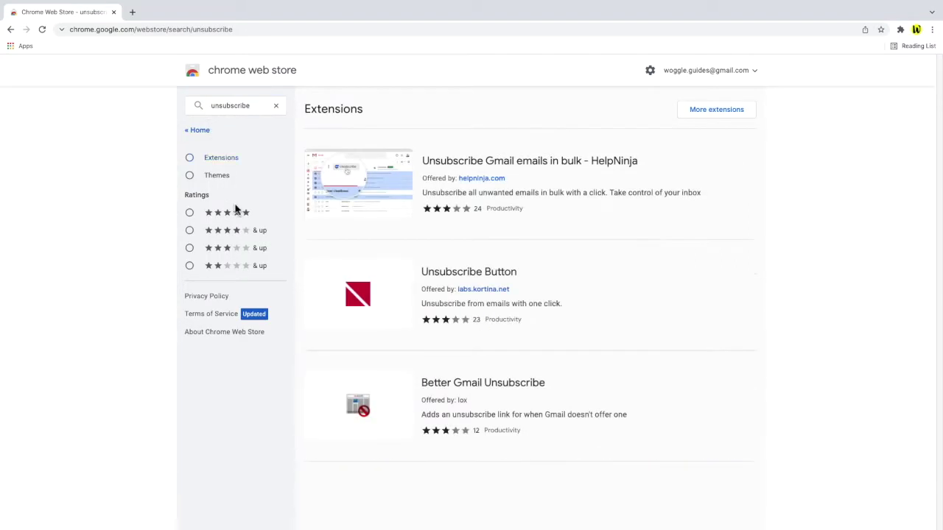
left_click(480, 165)
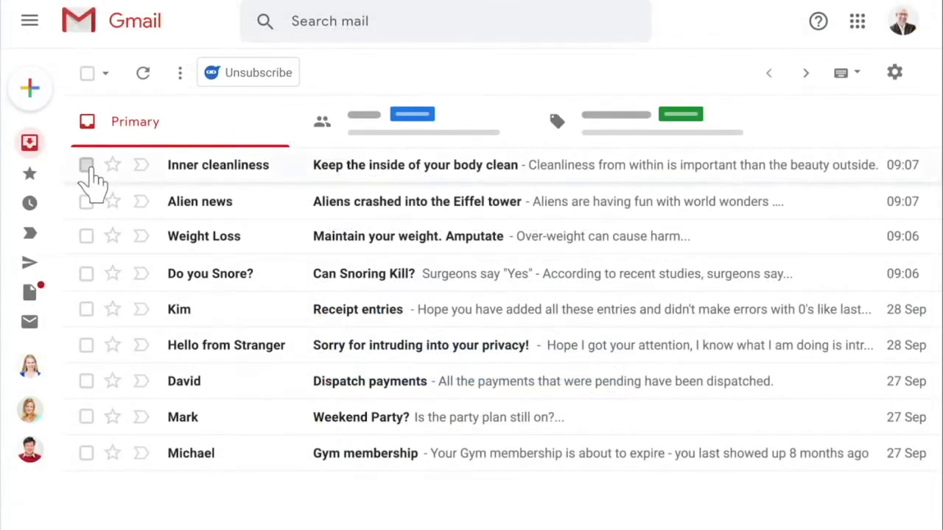
- Mark the Inner cleanliness, Alien news, Weight Loss, Do you Snore? and Hello from Stranger emails, then unsubscribe
left_click(87, 167)
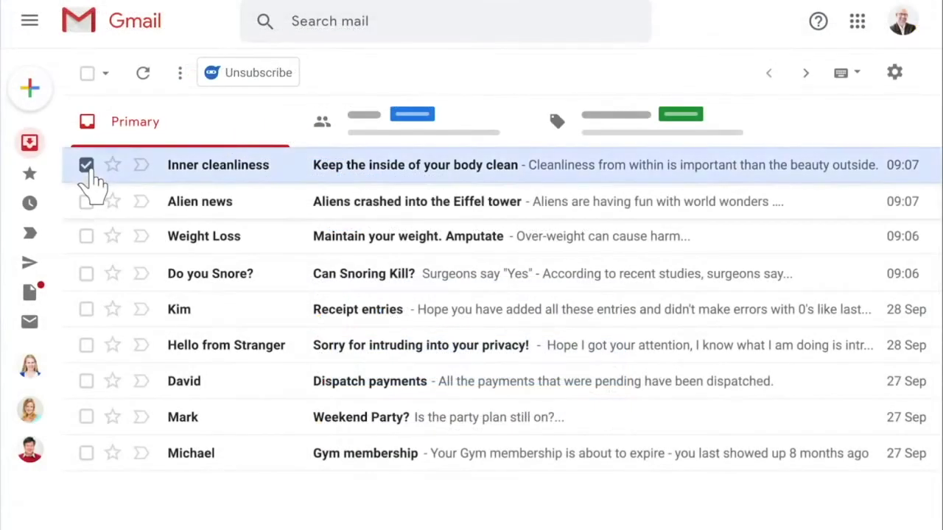
left_click(87, 203)
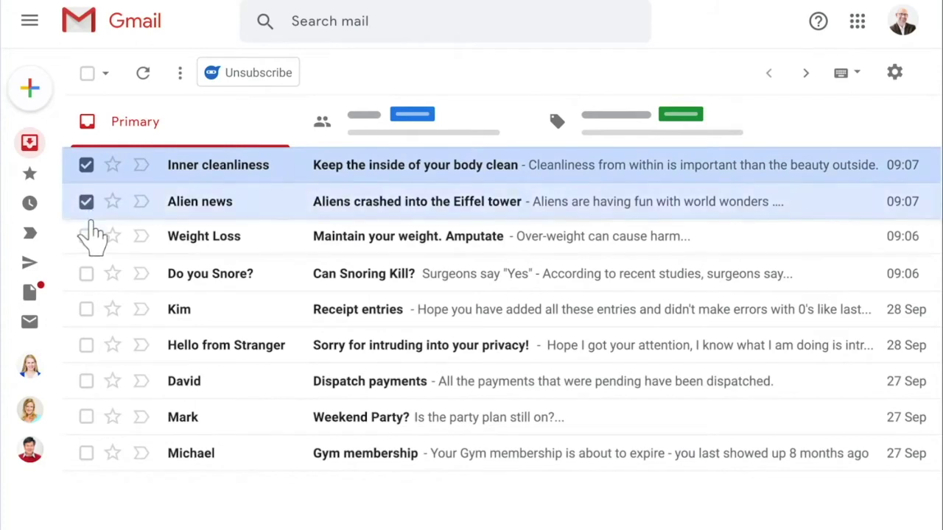
left_click(87, 237)
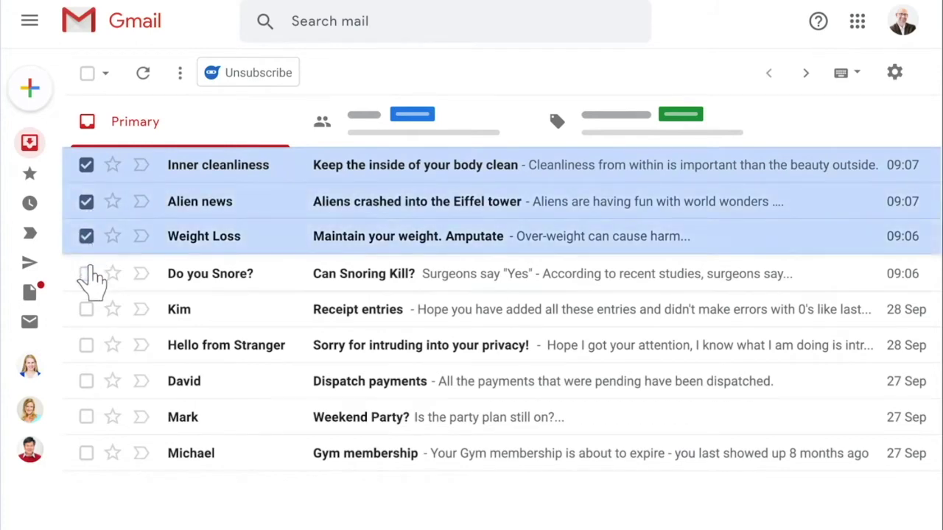
left_click(87, 273)
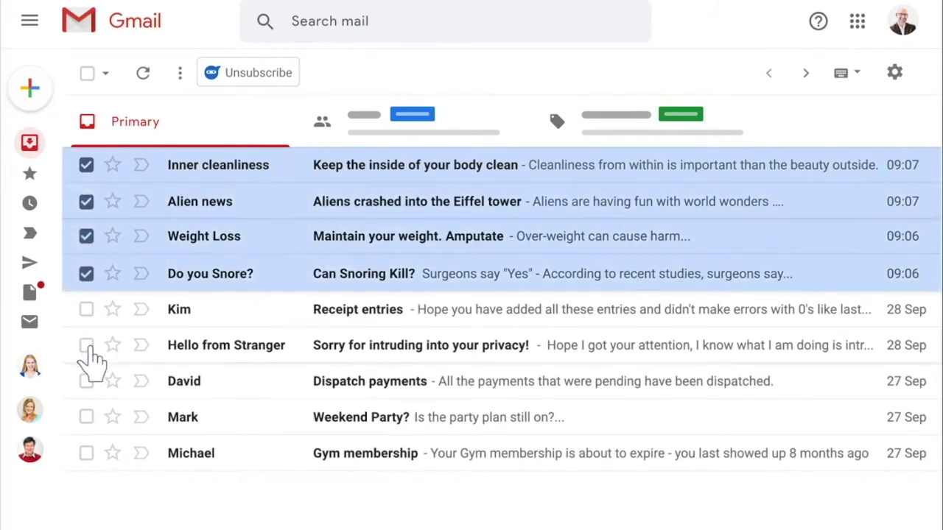
left_click(86, 345)
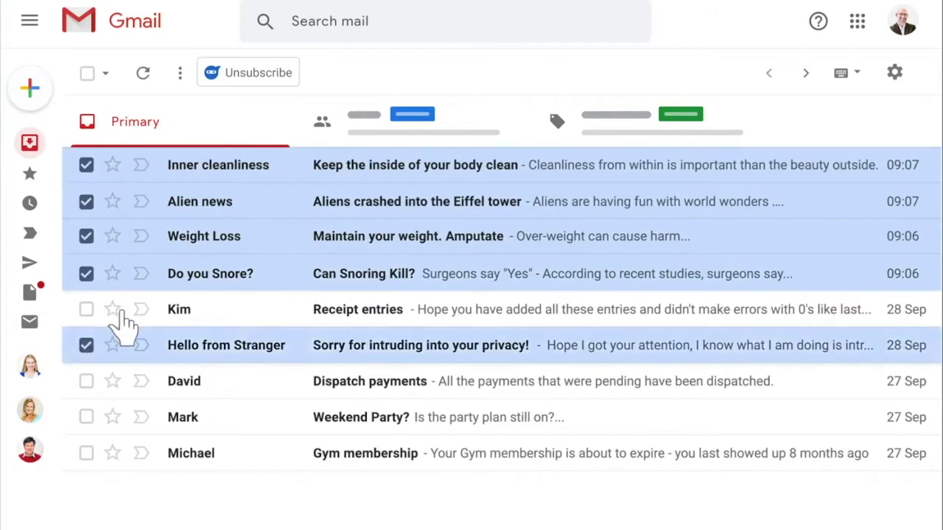
left_click(250, 73)
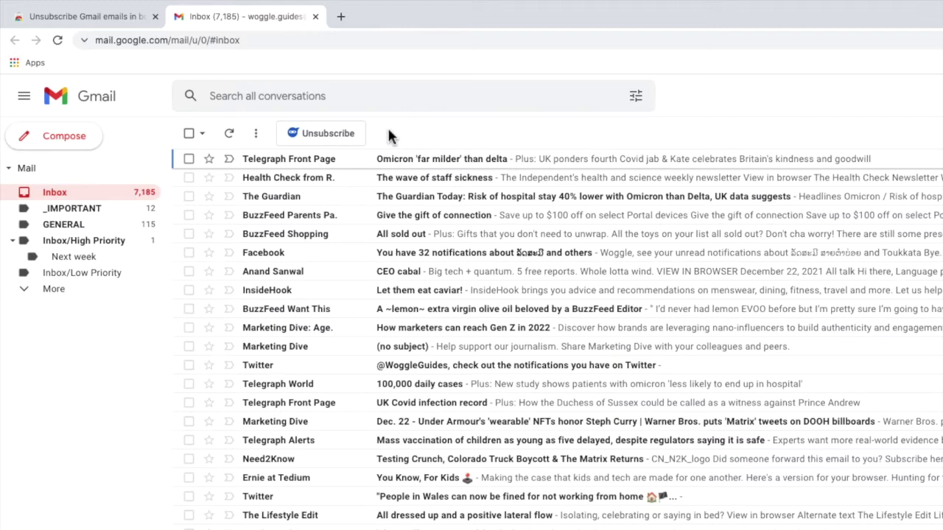
left_click(363, 138)
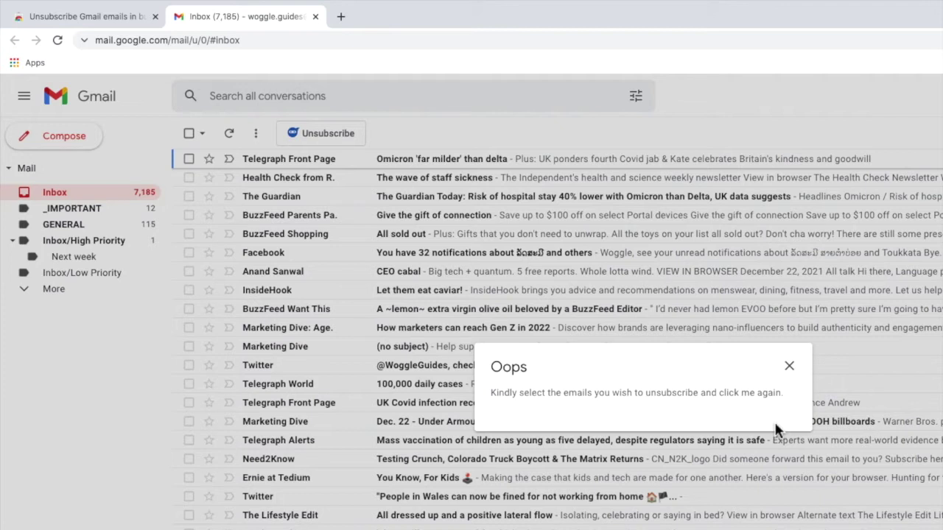
- Dismiss the Oops warning and select the BuzzFeed Parents, InsideHook, Telegraph World and Ernie at Tedium emails
left_click(789, 367)
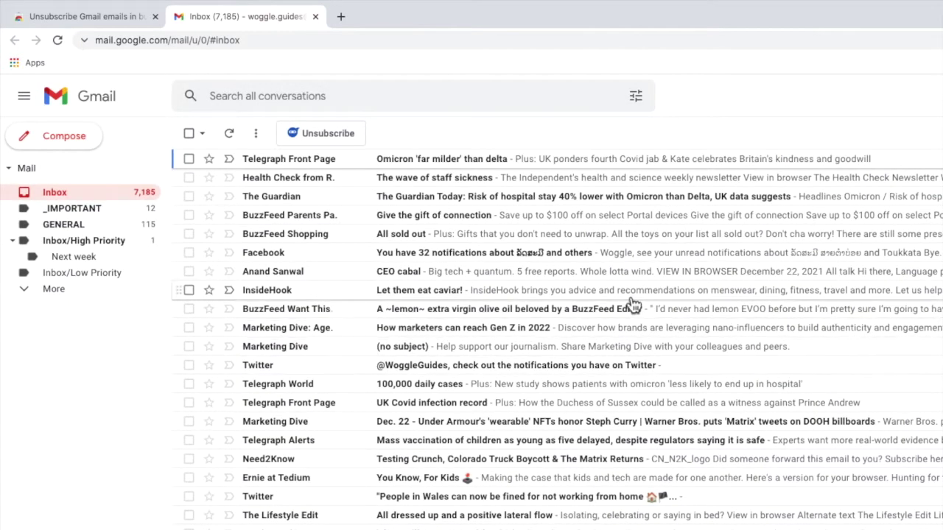
left_click(196, 223)
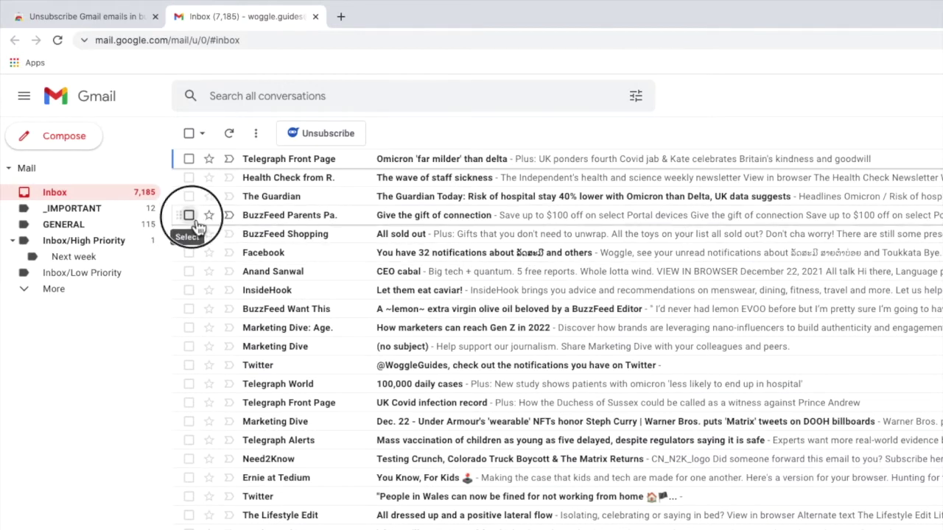
left_click(194, 293)
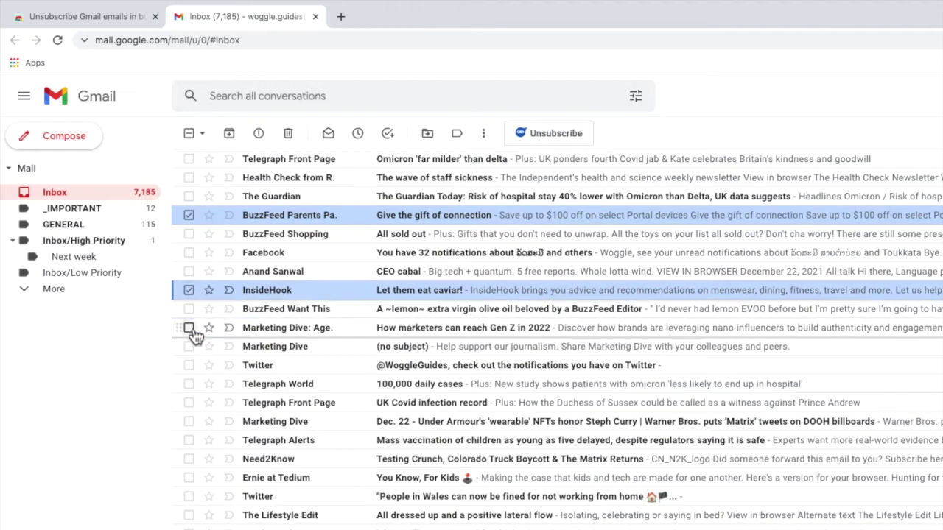
left_click(198, 391)
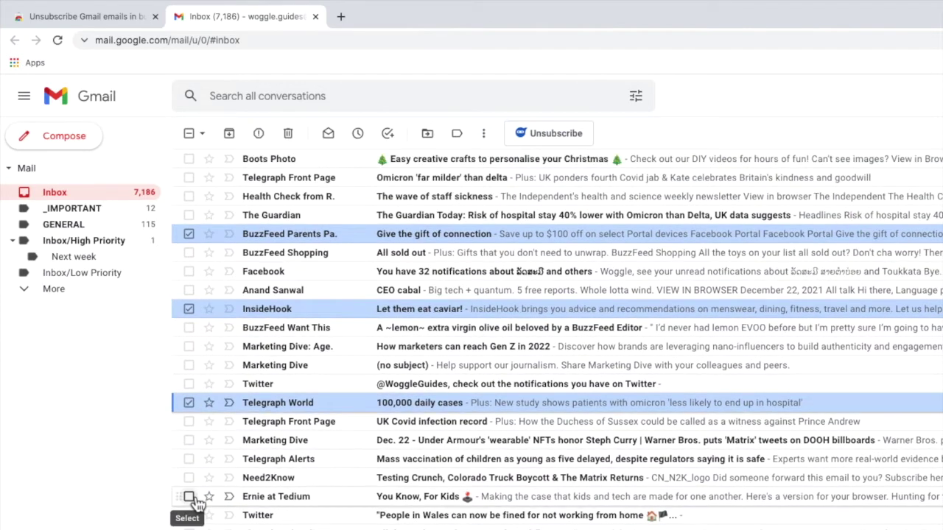
left_click(189, 497)
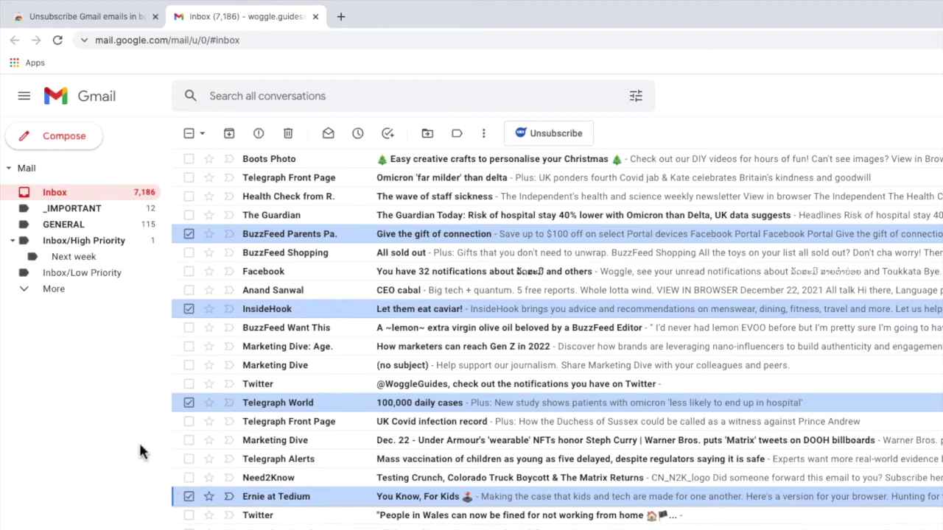
- Use HelpNinja's Unsubscribe button on the four selected newsletter senders
left_click(599, 146)
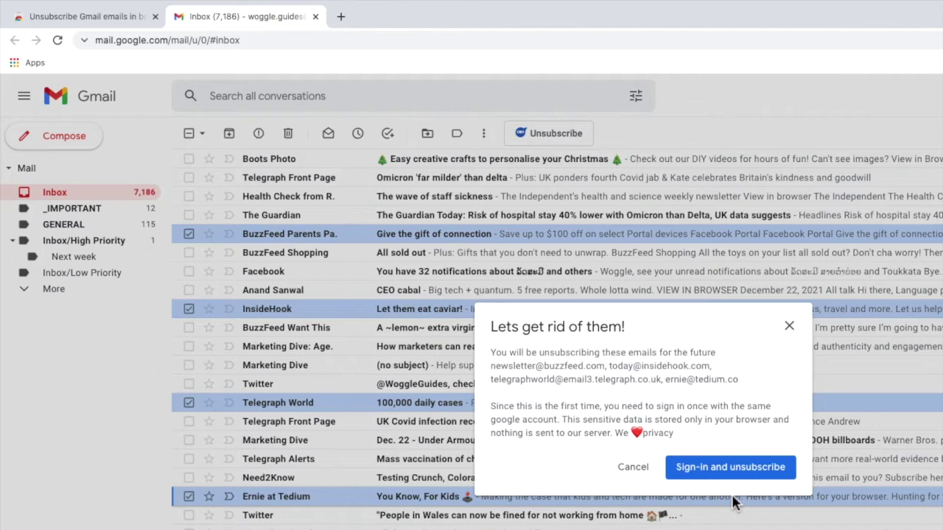
- Begin the Google sign-in, confirm the account email and submit the account password
left_click(734, 474)
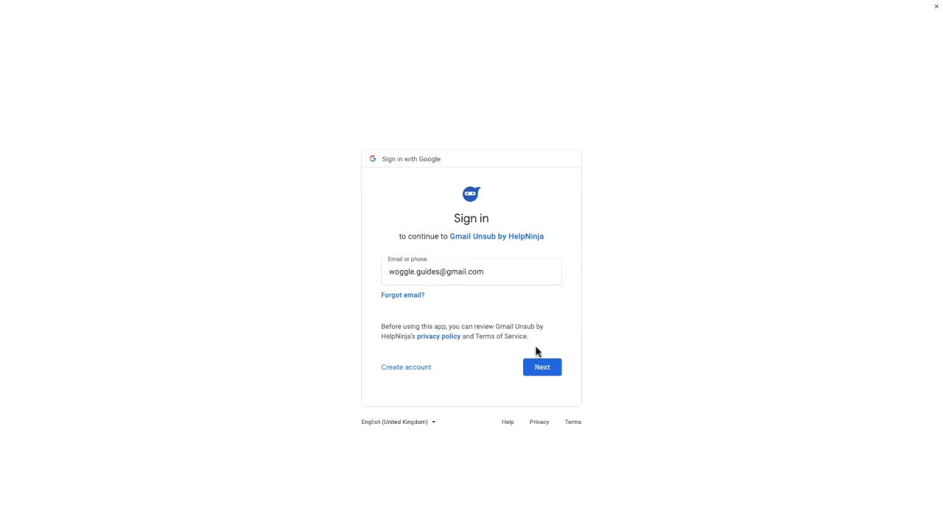
left_click(585, 425)
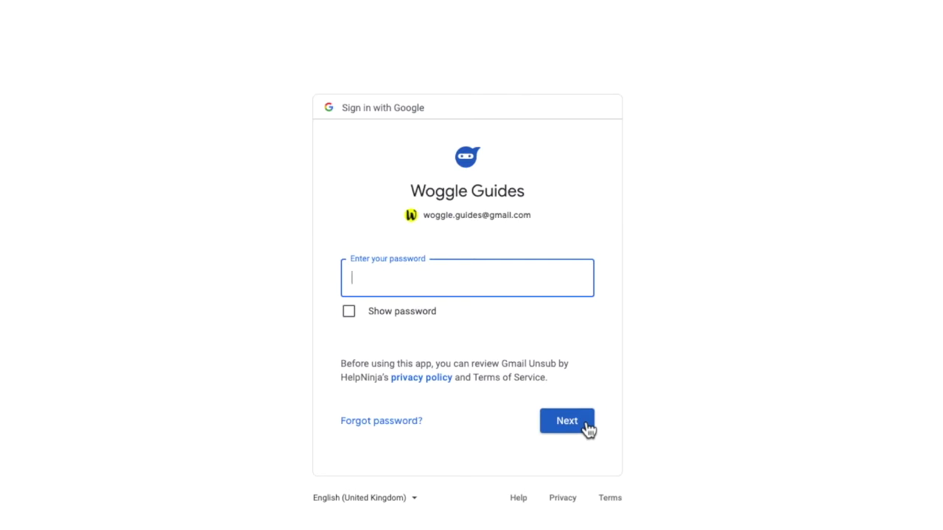
type("••••••••••••••••")
left_click(592, 426)
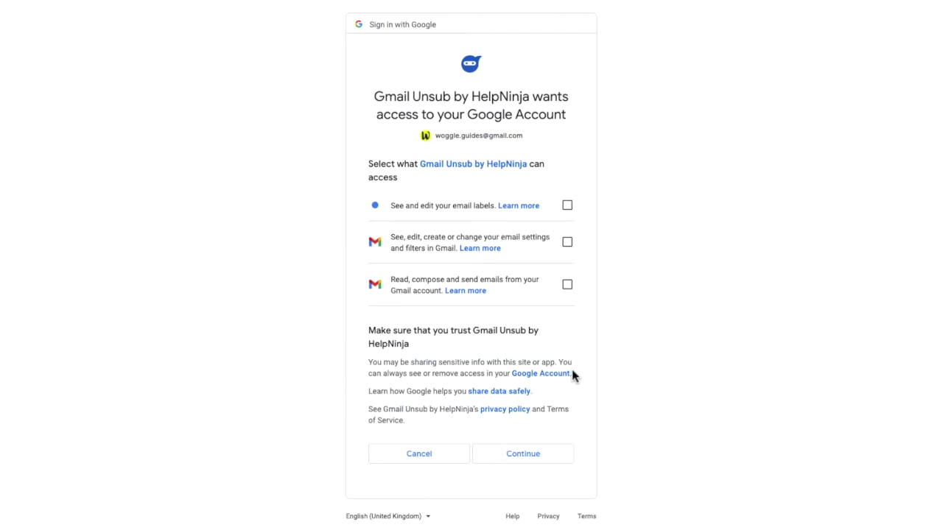
- Allow HelpNinja access to labels, settings and filters, and reading and sending email, then continue
left_click(568, 206)
left_click(567, 242)
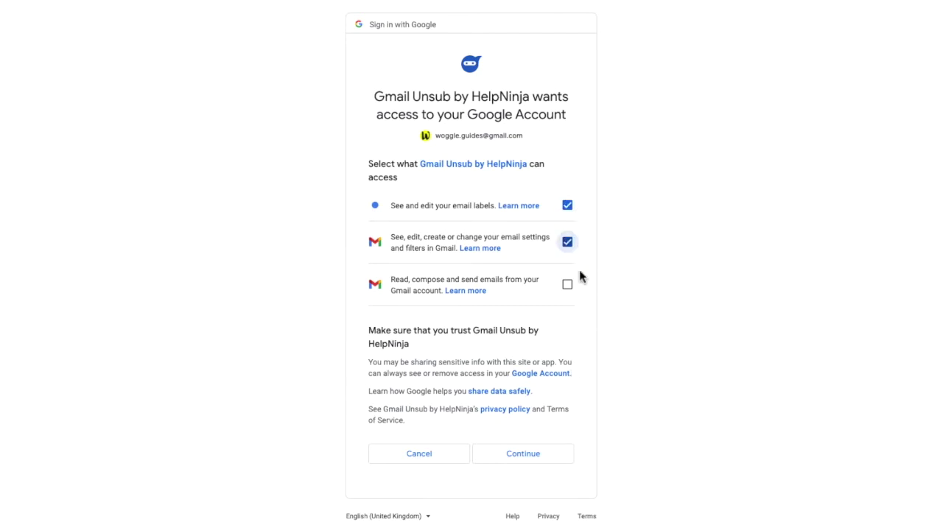
left_click(567, 285)
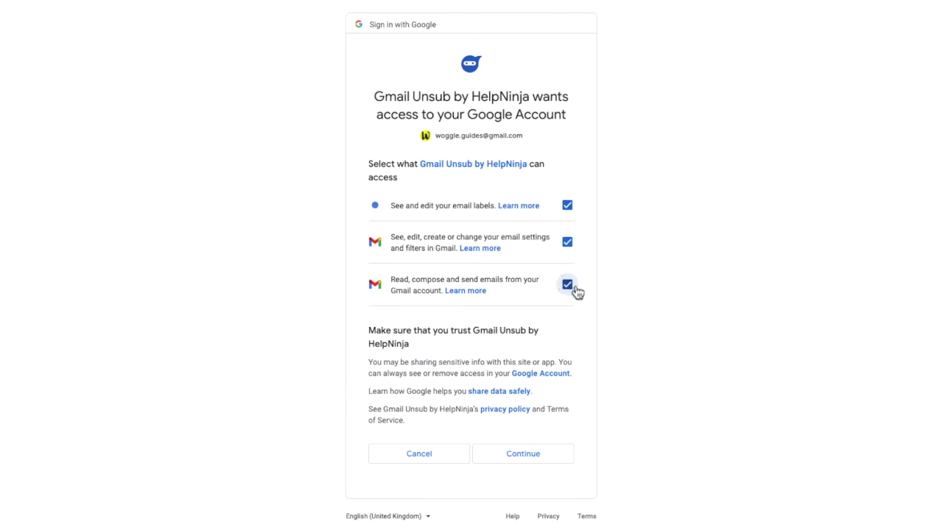
left_click(568, 469)
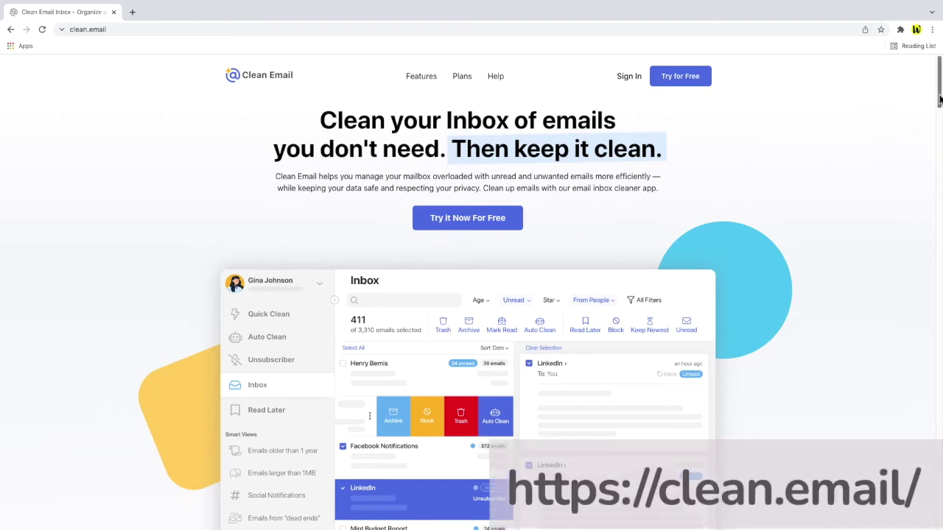
- Scroll the clean.email homepage to the footer, then start the free Clean Email sign-up
left_click_drag(940, 99, 939, 147)
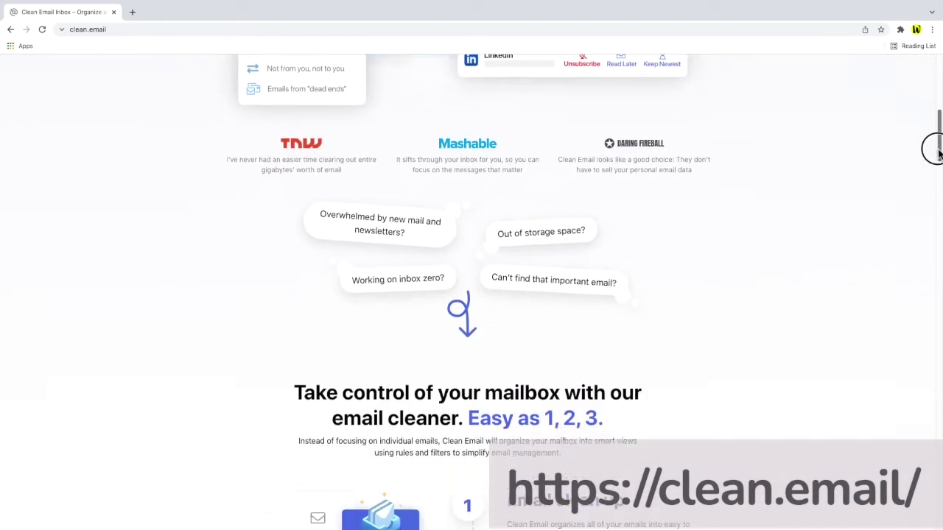
left_click_drag(939, 152, 934, 502)
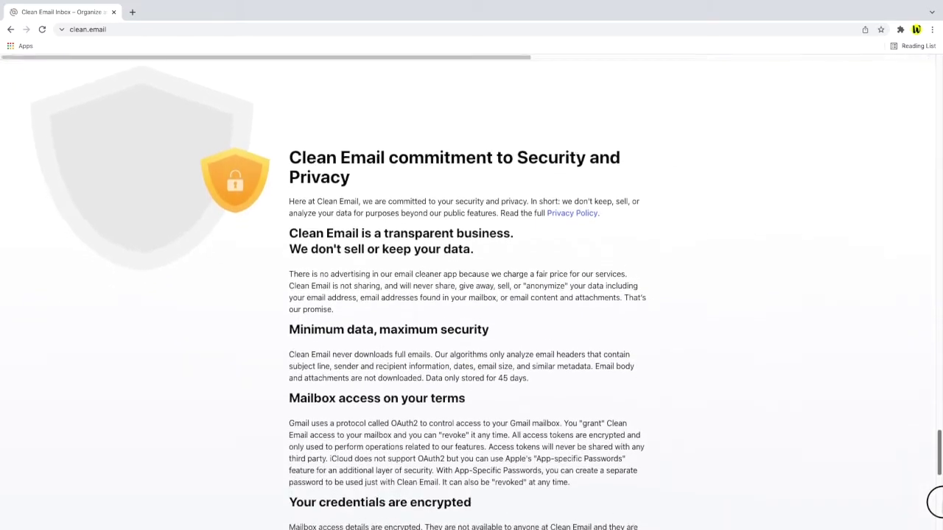
scroll(934, 502, "down", 4)
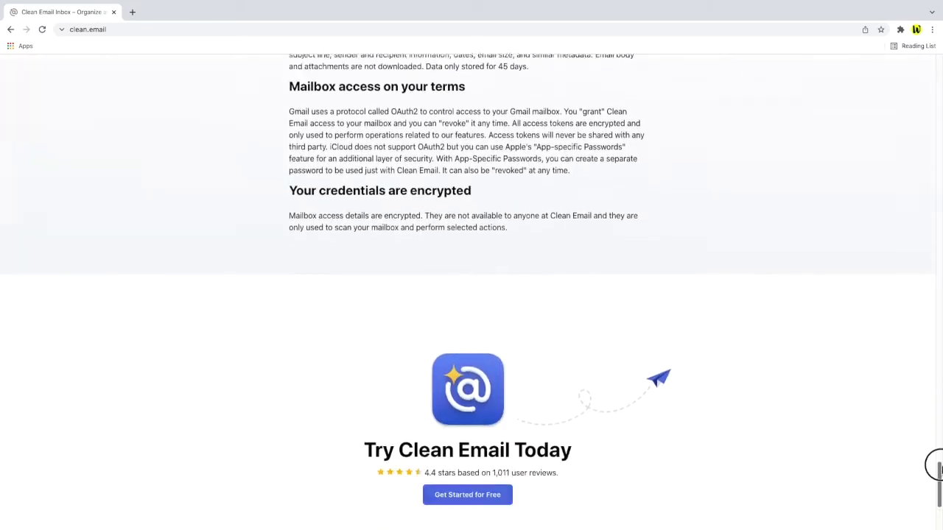
left_click_drag(936, 466, 941, 498)
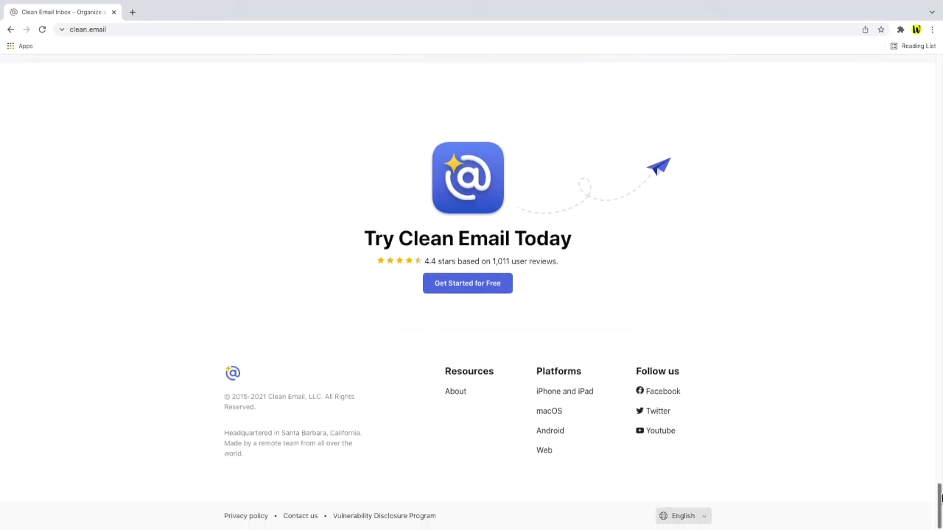
left_click(509, 293)
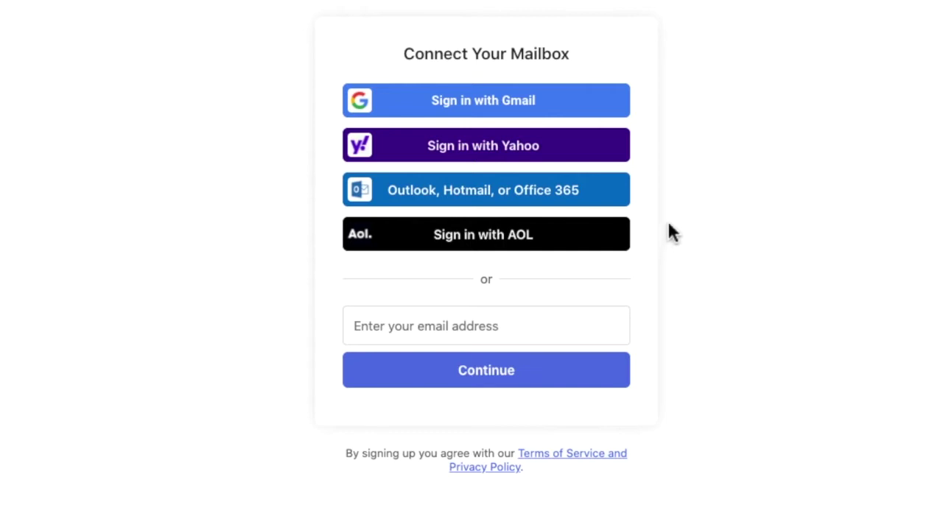
- Connect Clean Email to Gmail by signing in with the Google account
left_click(623, 100)
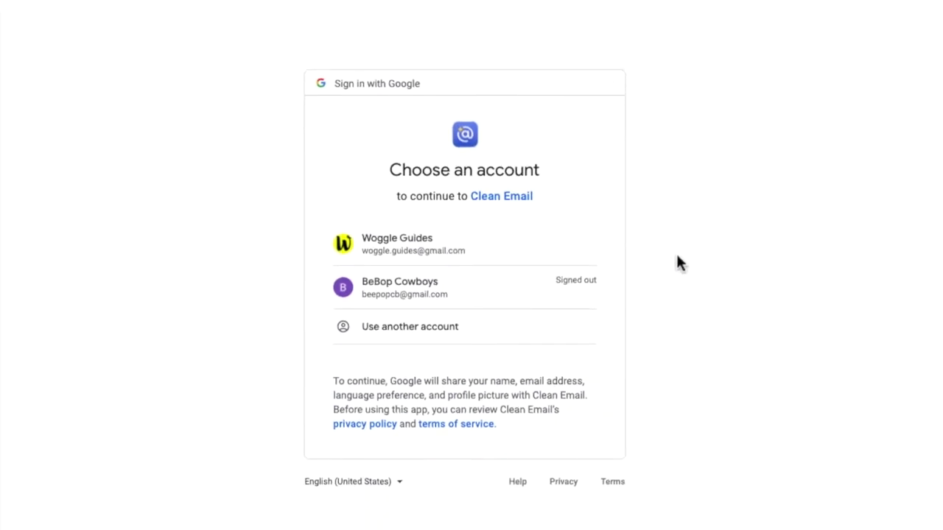
left_click(595, 262)
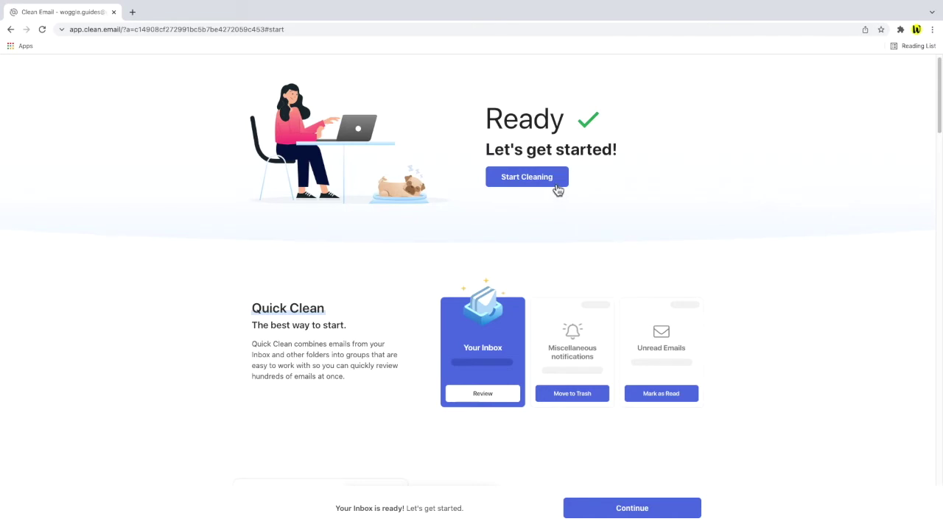
left_click(557, 187)
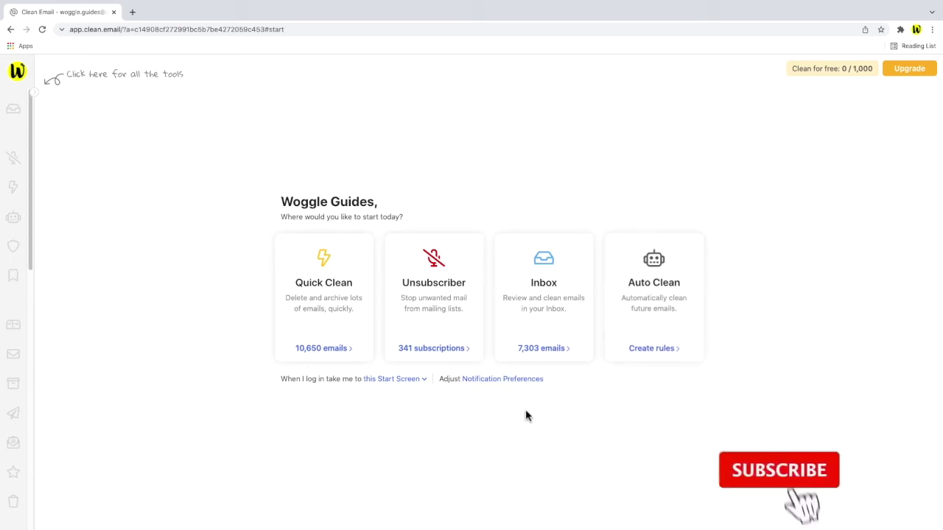
left_click(346, 332)
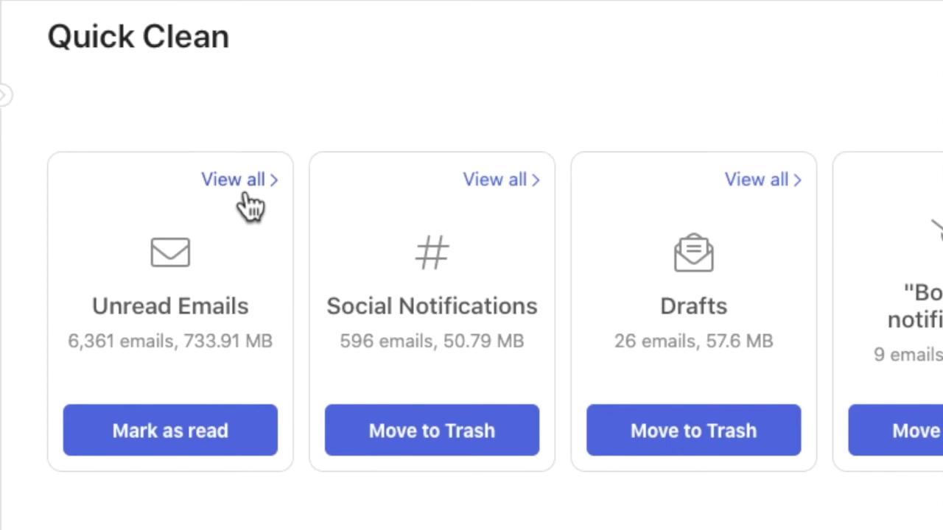
- Open the full Unread Emails list of 6,361 messages grouped by sender
left_click(243, 193)
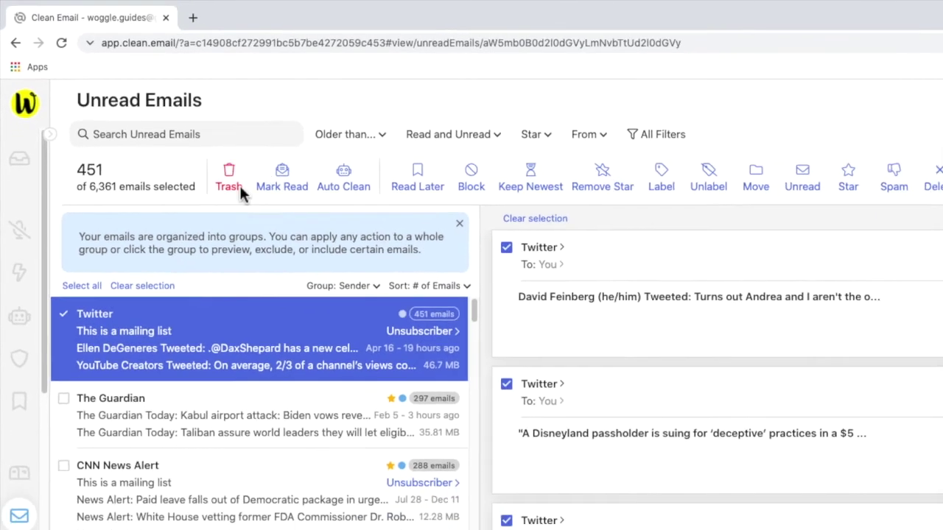
- Start moving the Twitter group's 451 unread emails to the trash
left_click(280, 218)
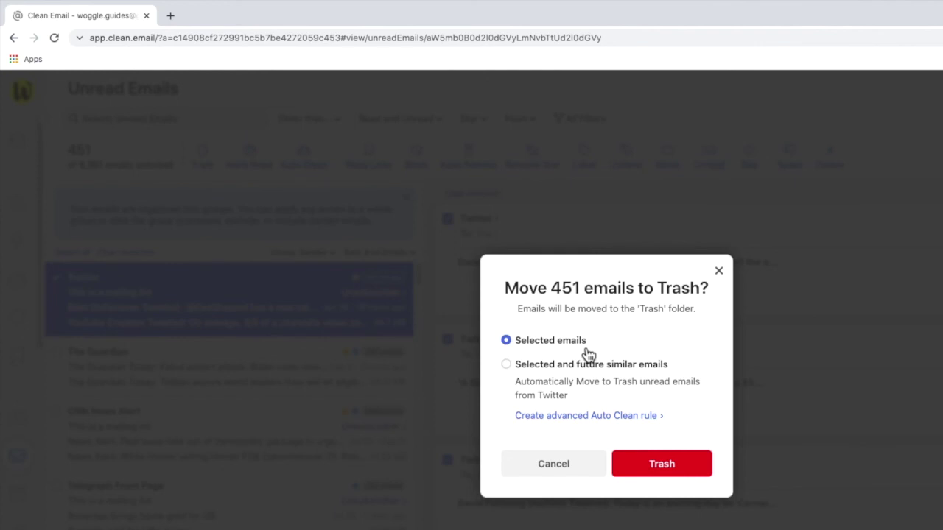
- Confirm trashing only the selected 451 Twitter emails
left_click(649, 481)
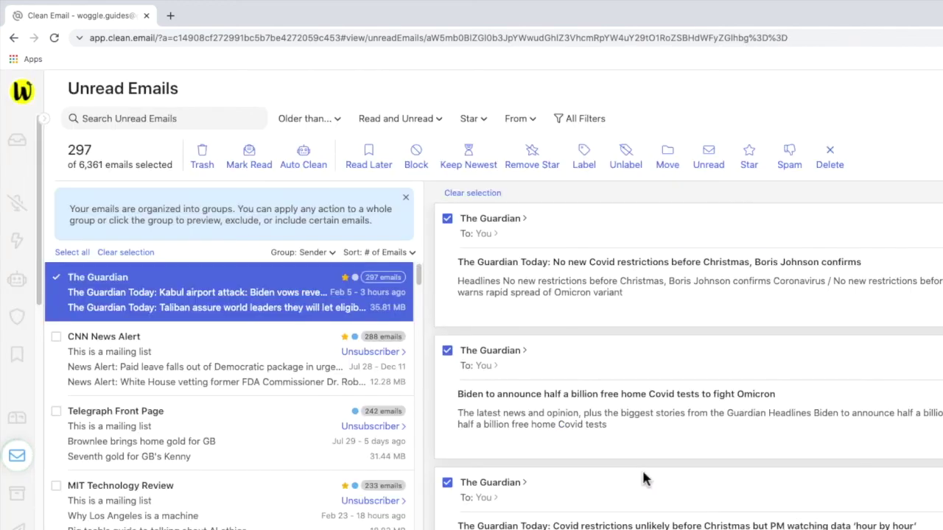